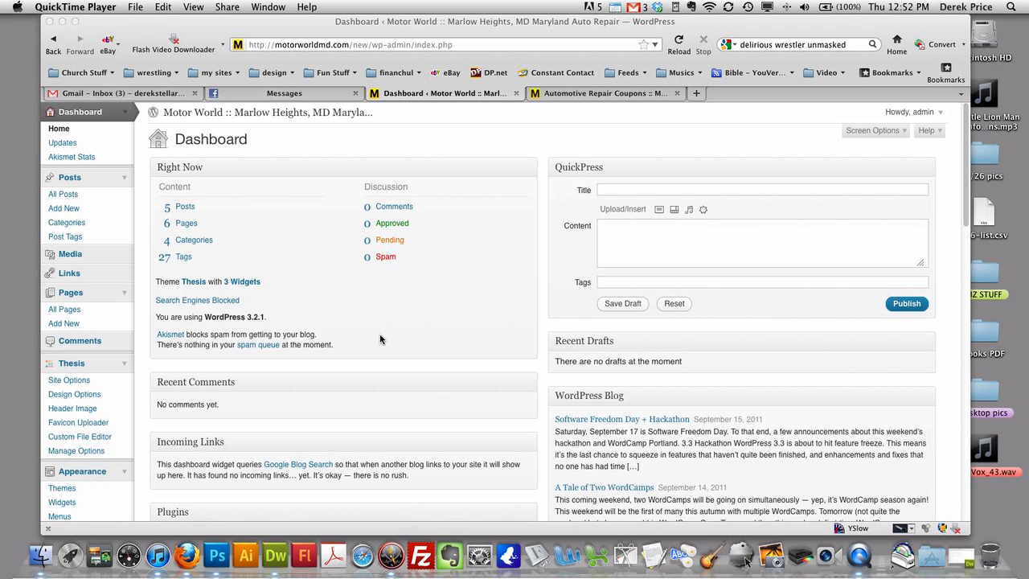
{"action": "left_click_drag", "start_coordinate": [482, 34], "coordinate": [508, 37]}
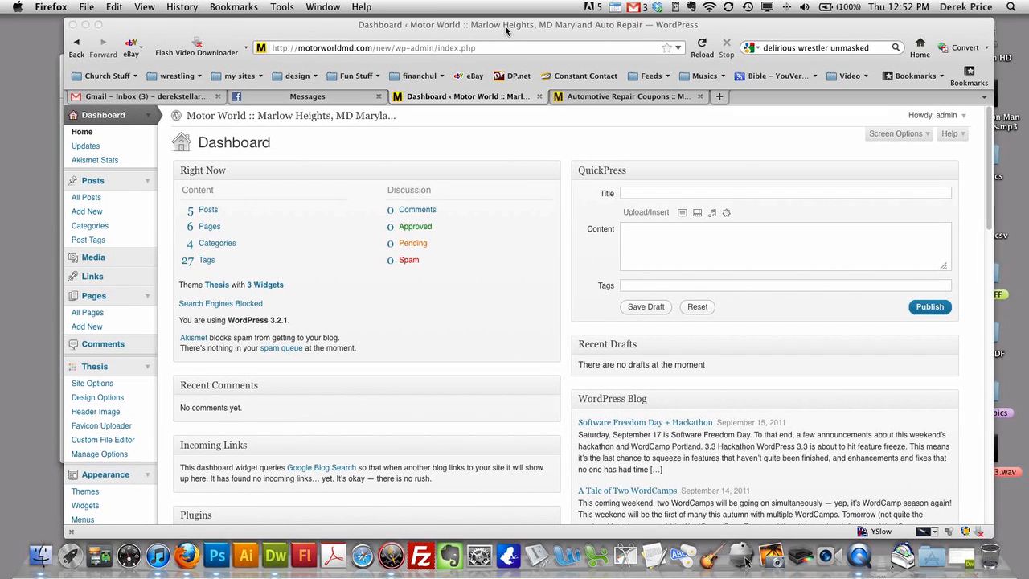
{"action": "left_click", "coordinate": [469, 333]}
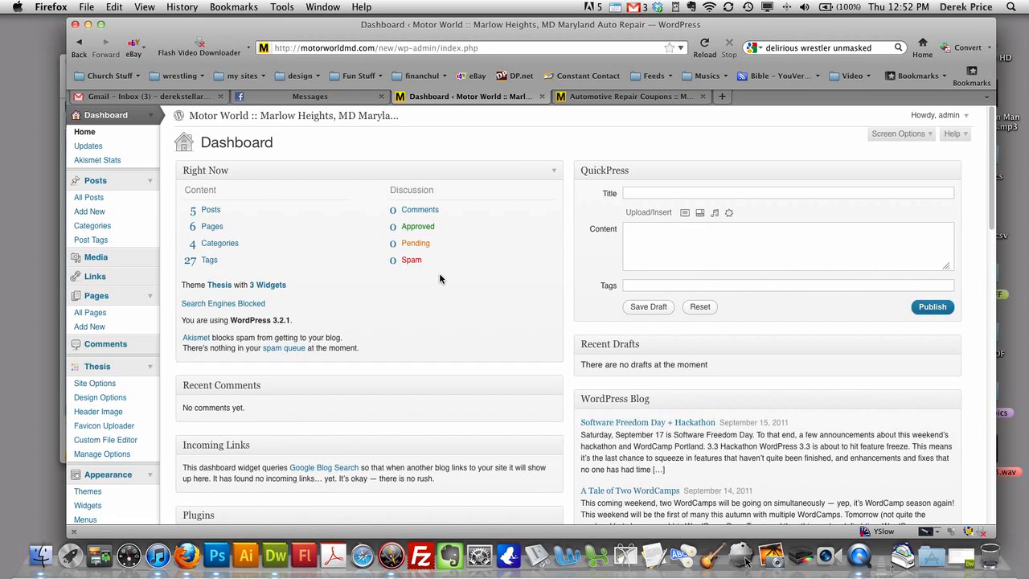
{"action": "left_click_drag", "start_coordinate": [430, 25], "coordinate": [507, 38]}
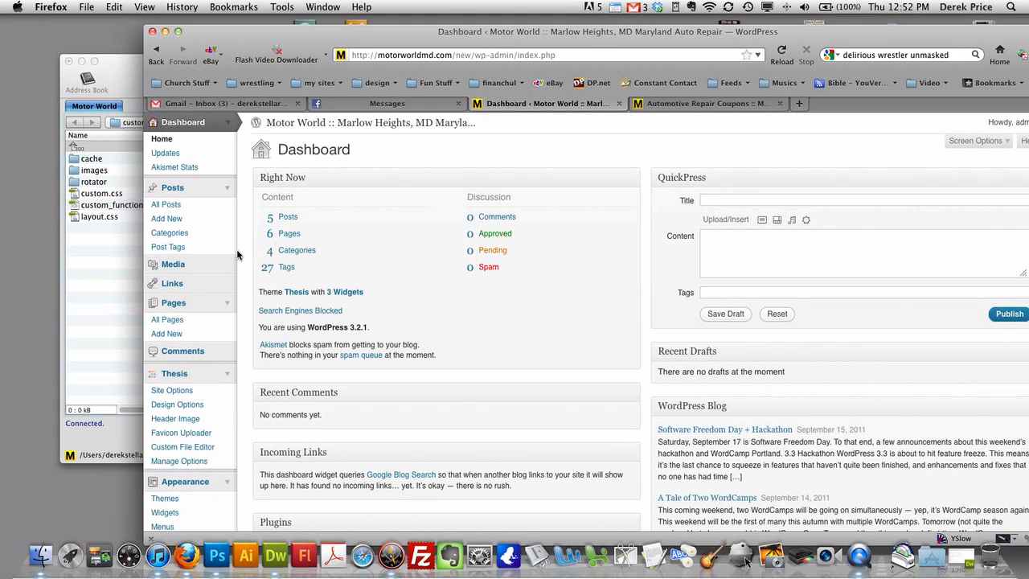
Create a new post titled "Sample - How We Do It" and assign it to the How We Do It category
{"action": "left_click", "coordinate": [193, 222]}
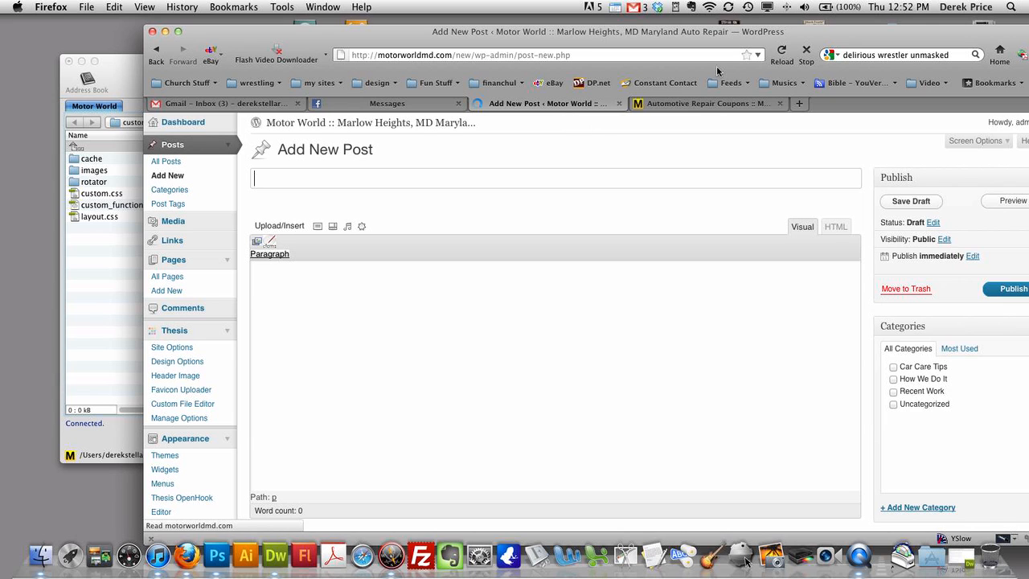
{"action": "left_click_drag", "start_coordinate": [841, 39], "coordinate": [777, 39]}
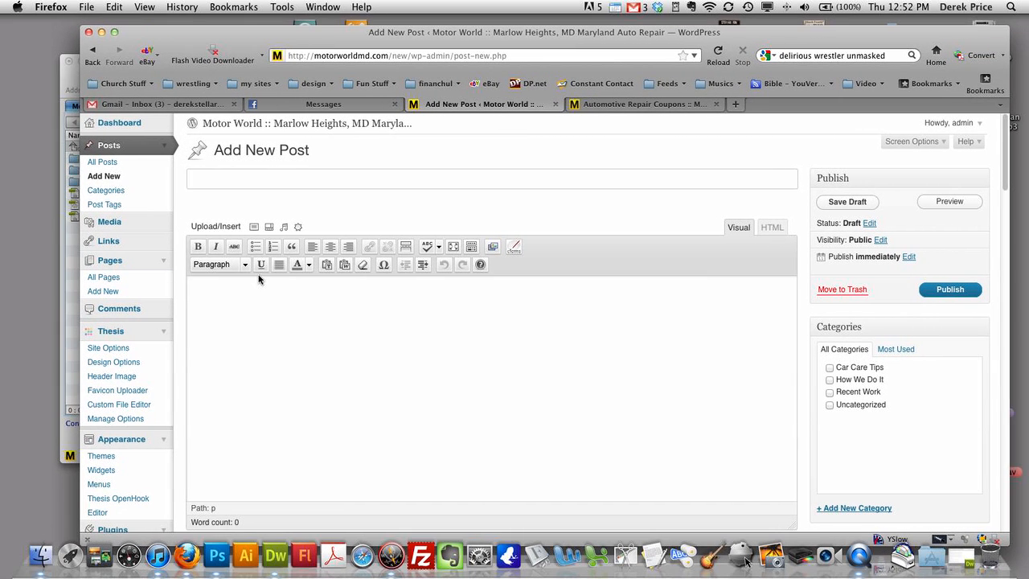
{"action": "type", "text": "Sample - How We Do It"}
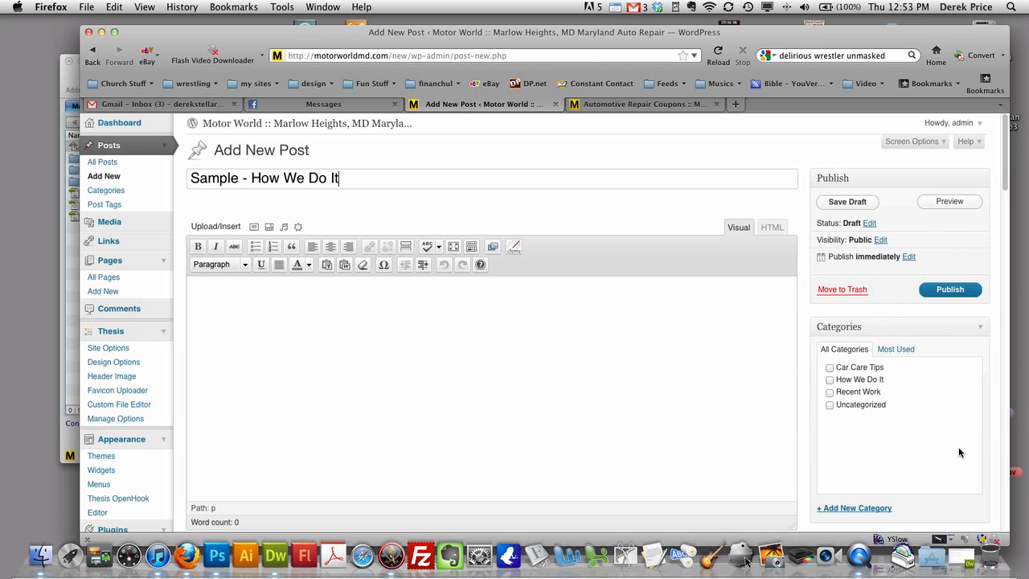
{"action": "left_click", "coordinate": [830, 380]}
Add the tags tutorial, auto repair and maryland to the post
{"action": "scroll", "coordinate": [920, 483], "scroll_direction": "down", "scroll_amount": 2}
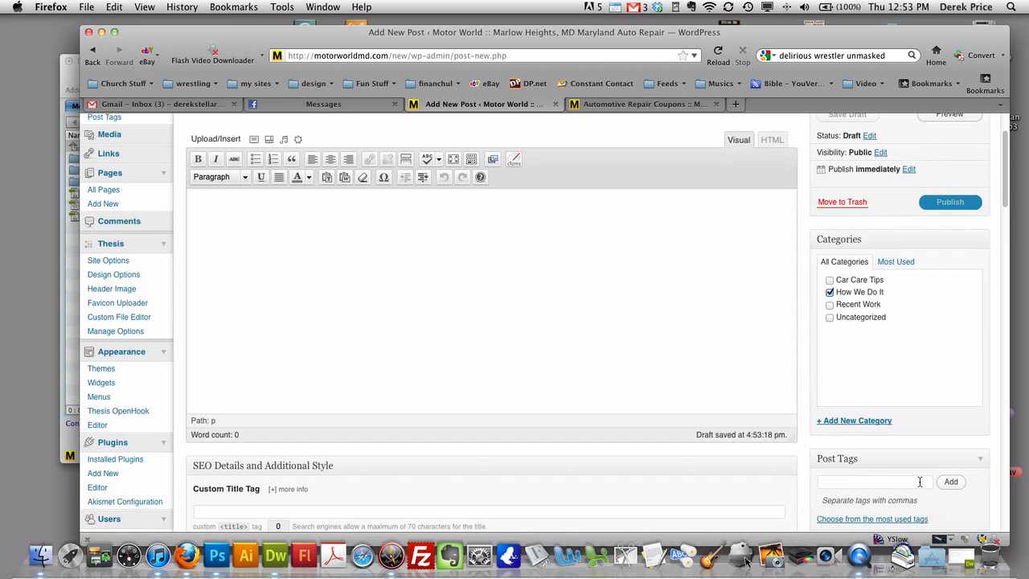
{"action": "scroll", "coordinate": [920, 481], "scroll_direction": "down", "scroll_amount": 2}
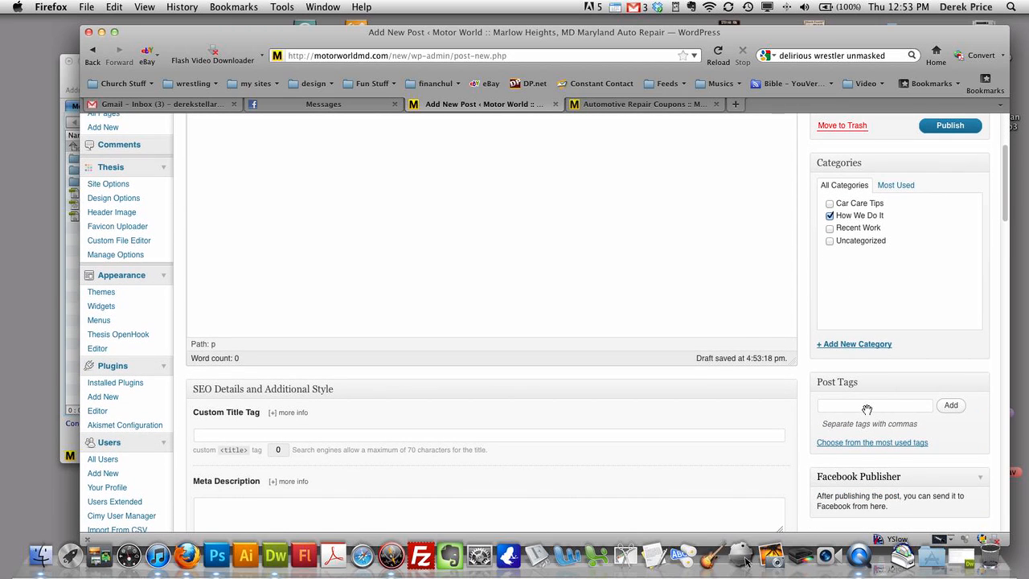
{"action": "left_click", "coordinate": [867, 406]}
{"action": "type", "text": "tutorial,auto repair,marylan"}
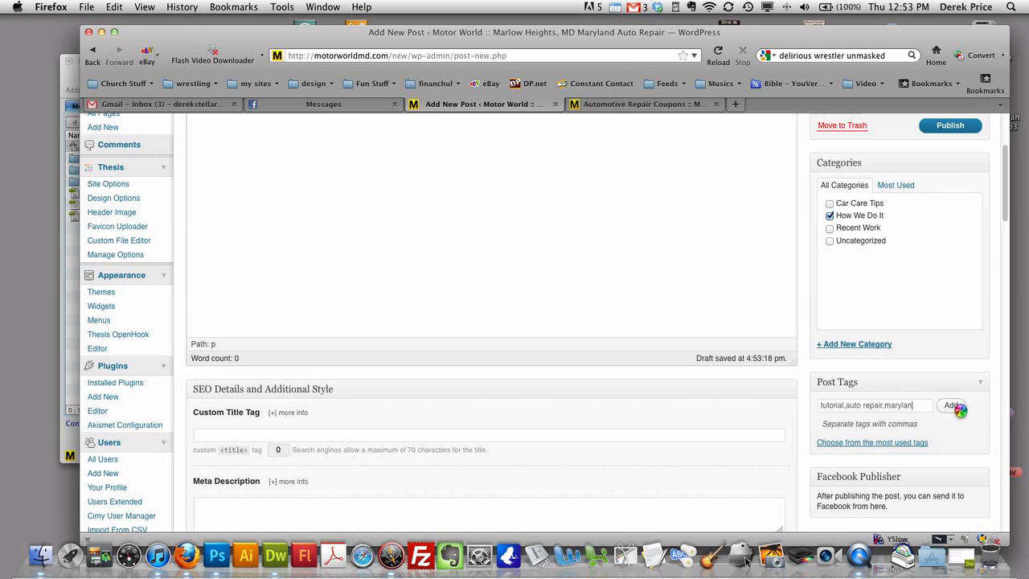
{"action": "type", "text": "d"}
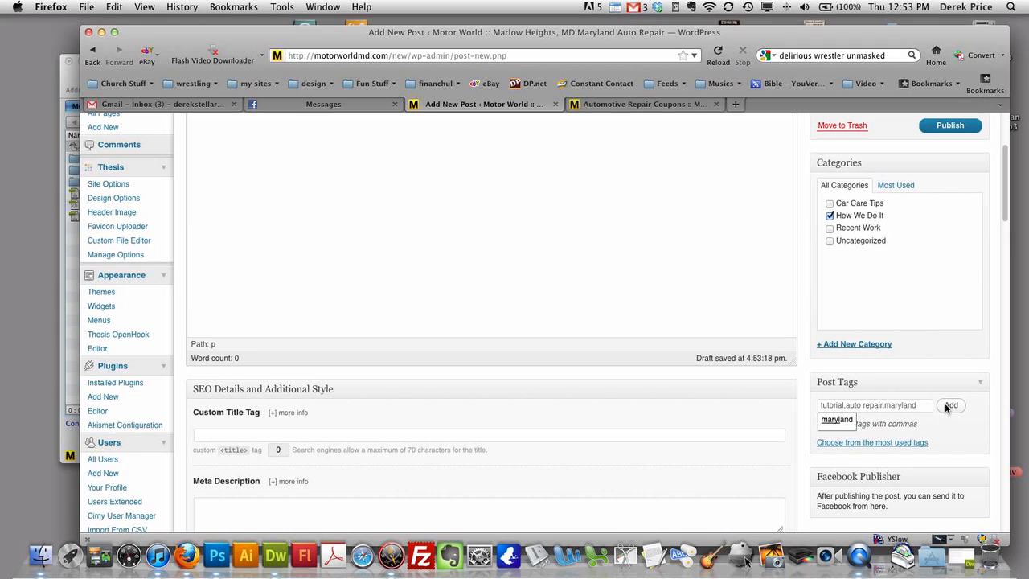
{"action": "left_click", "coordinate": [949, 406]}
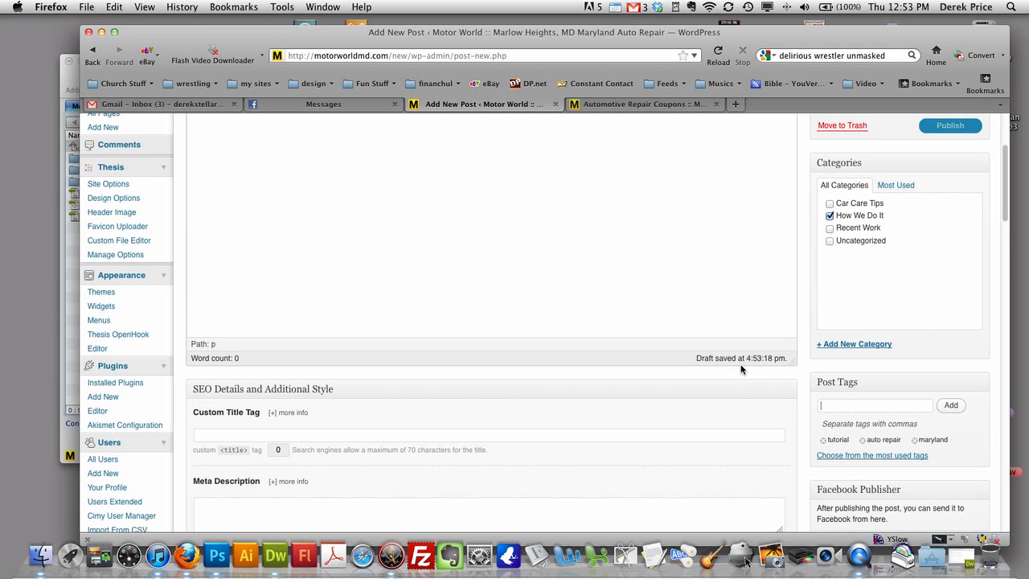
Write "Sample Text here." as the post's body text and start a new paragraph below it
{"action": "scroll", "coordinate": [611, 290], "scroll_direction": "up", "scroll_amount": 5}
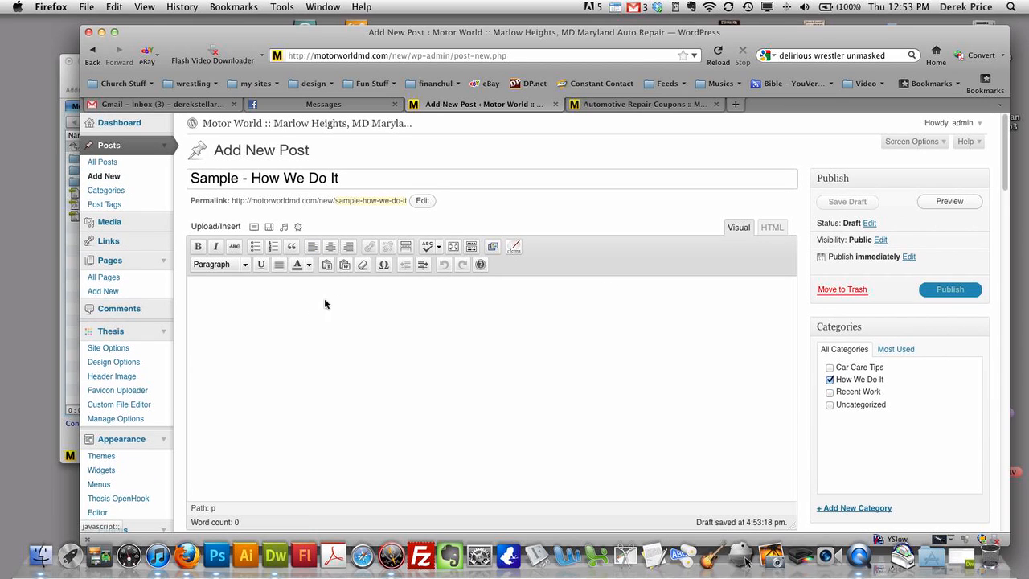
{"action": "left_click", "coordinate": [225, 306]}
{"action": "type", "text": "Sam"}
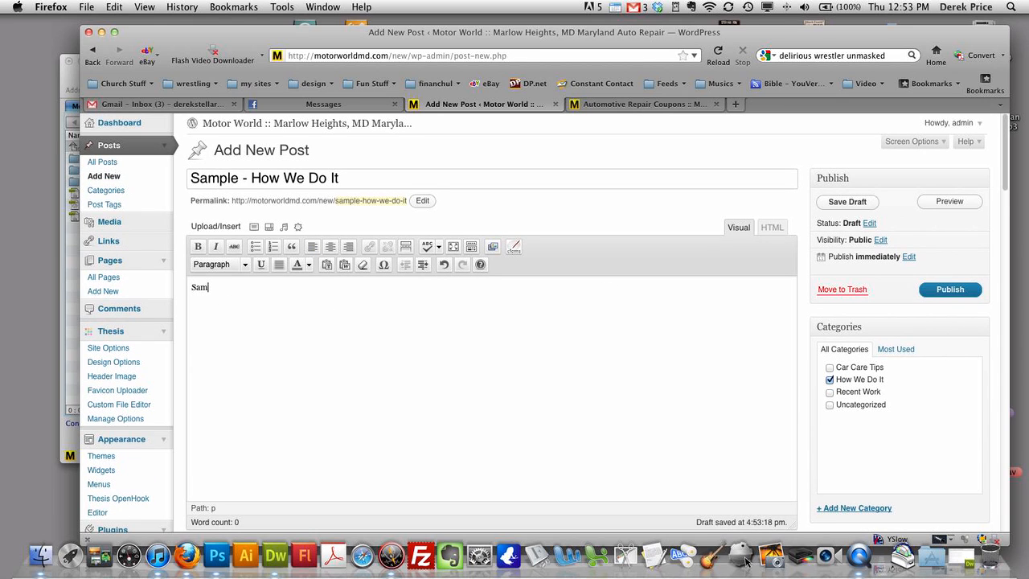
{"action": "type", "text": "ple Text here."}
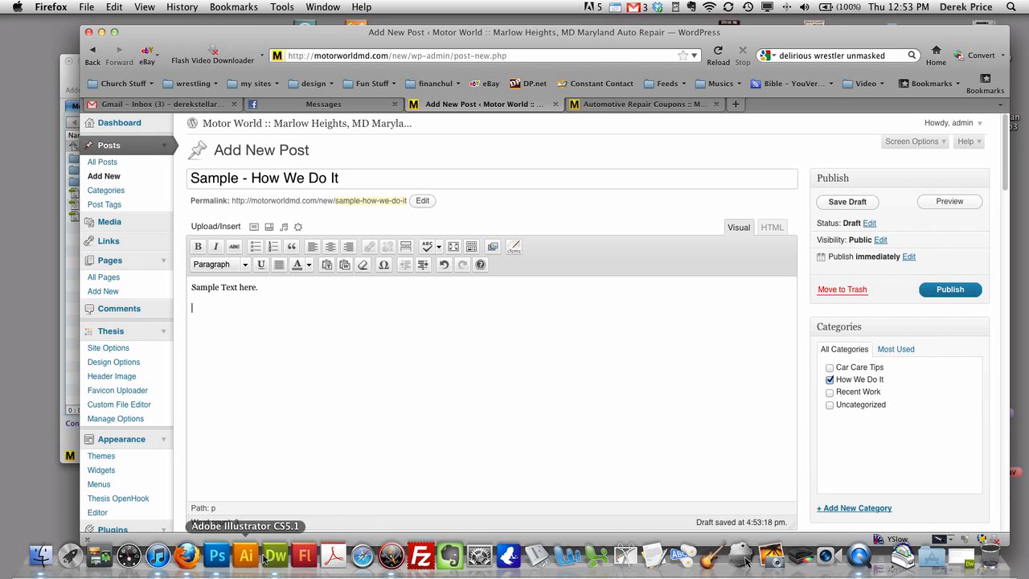
{"action": "key", "text": "Return"}
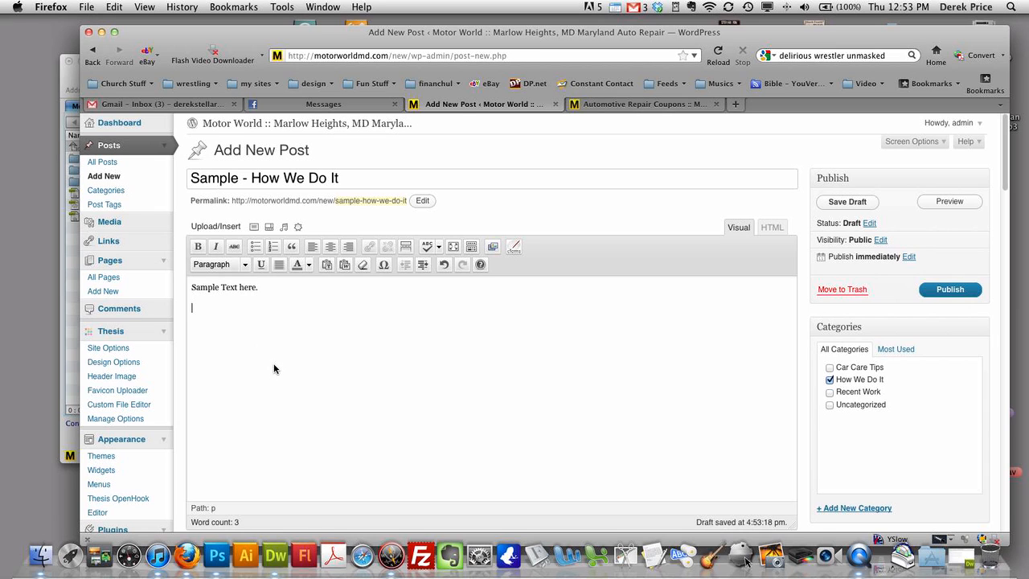
Upload the image motorworld-since1988.jpg from the computer's images folder for use in the post
{"action": "left_click", "coordinate": [254, 228]}
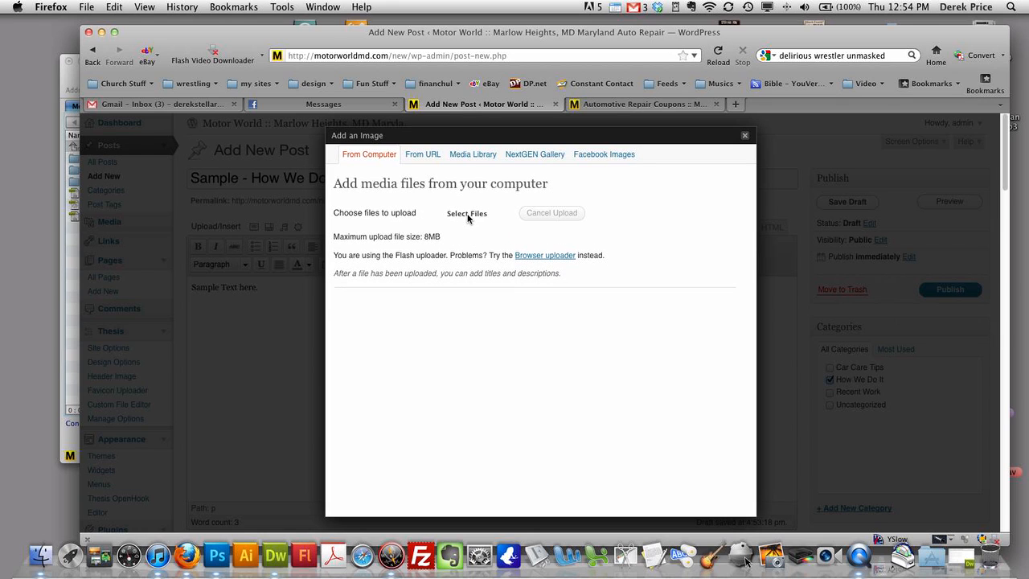
{"action": "left_click", "coordinate": [467, 214]}
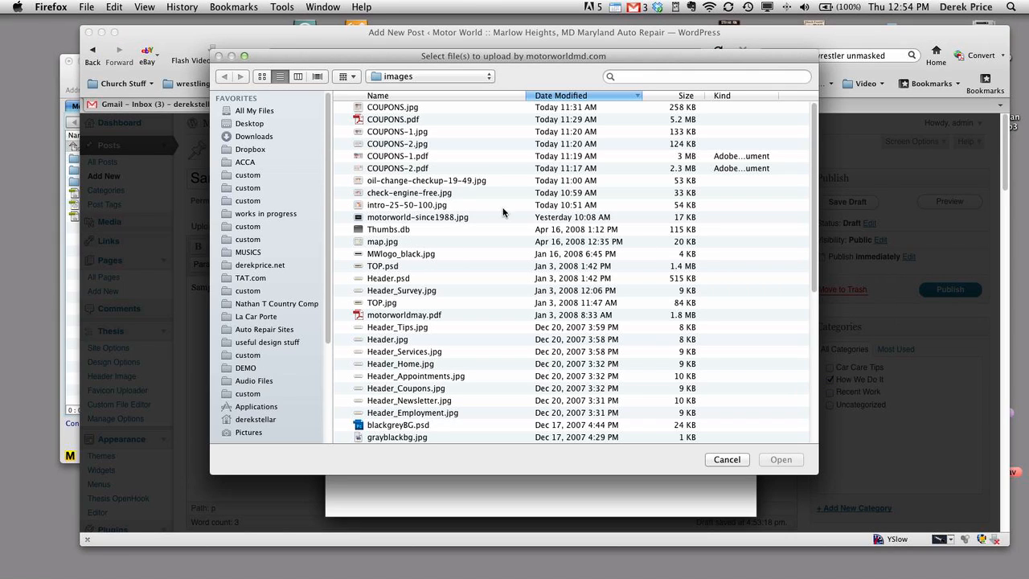
{"action": "left_click", "coordinate": [452, 216]}
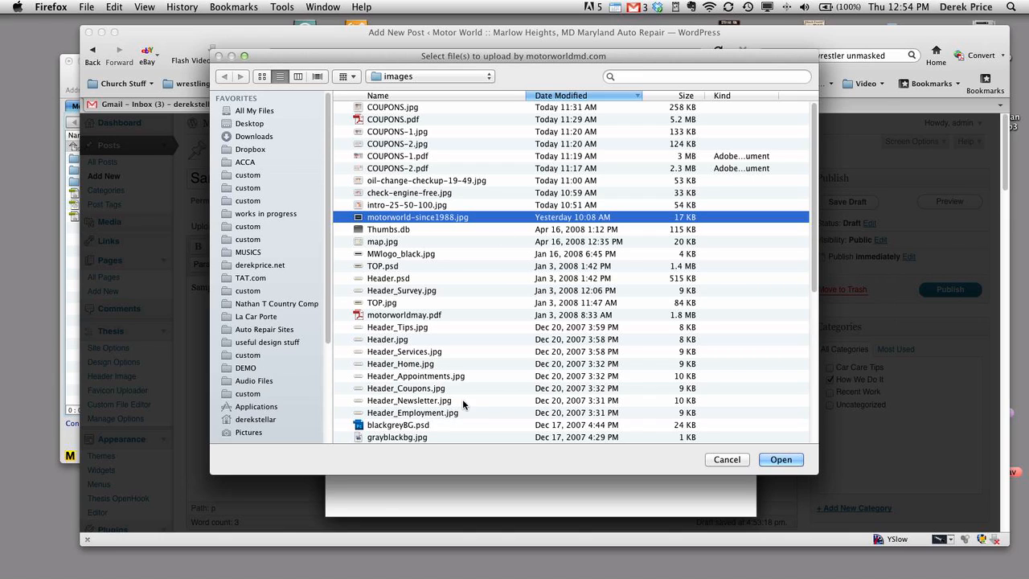
{"action": "left_click", "coordinate": [781, 460]}
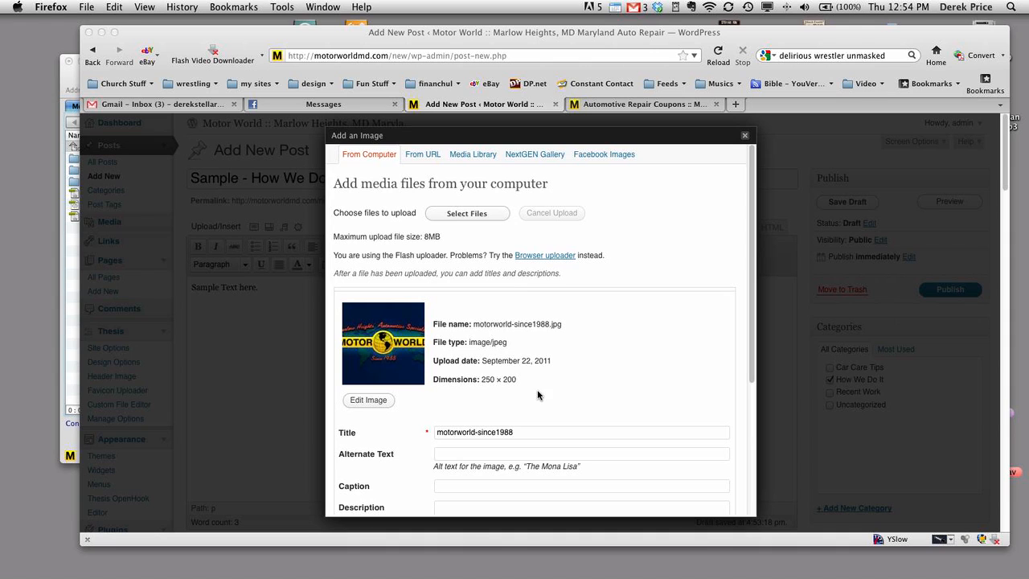
Set both the title and the alternate text of the uploaded image to "Motor World - Since 1988"
{"action": "scroll", "coordinate": [517, 429], "scroll_direction": "down", "scroll_amount": 3}
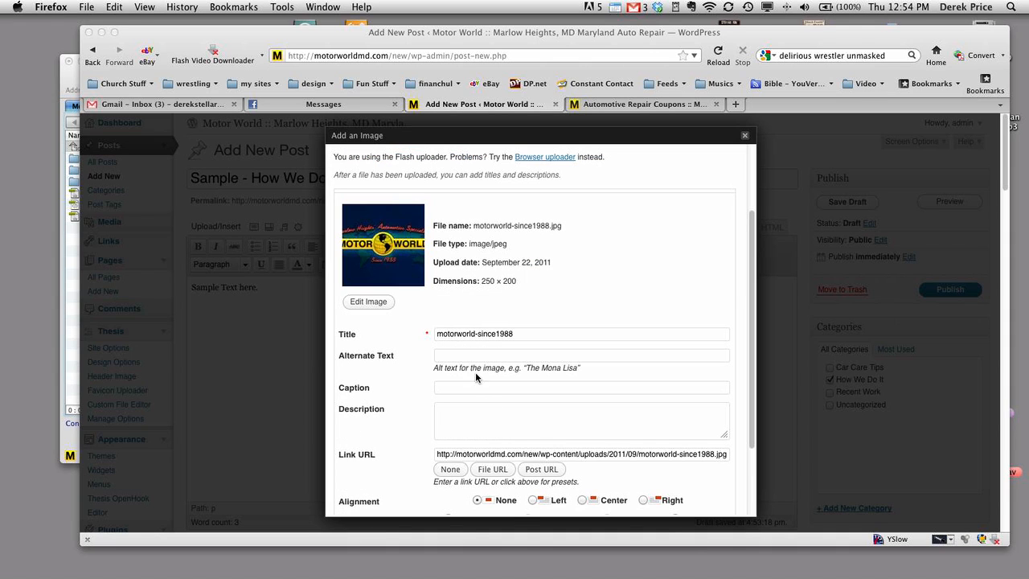
{"action": "left_click", "coordinate": [502, 335]}
{"action": "triple_click", "coordinate": [503, 335]}
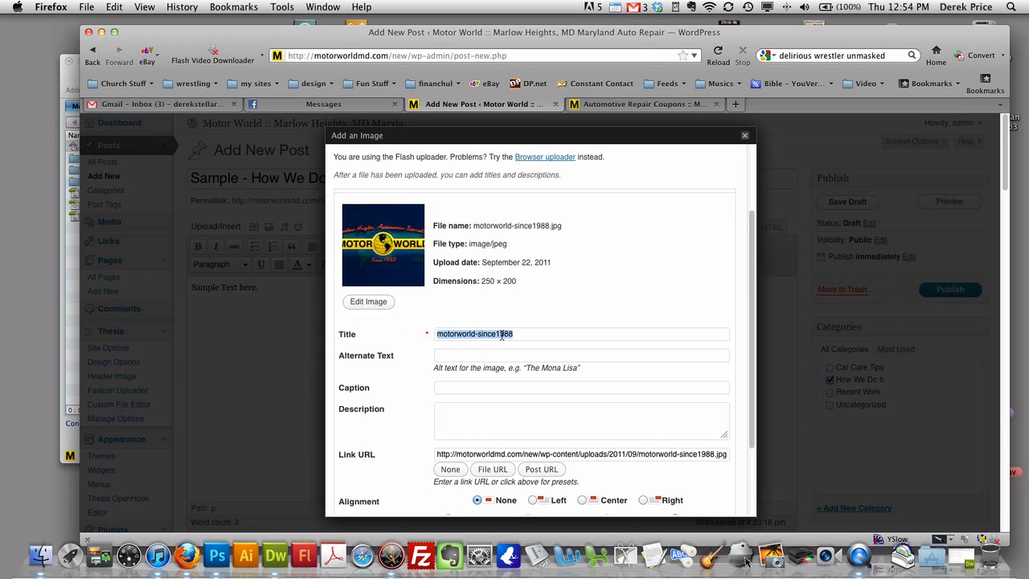
{"action": "type", "text": "Motor World"}
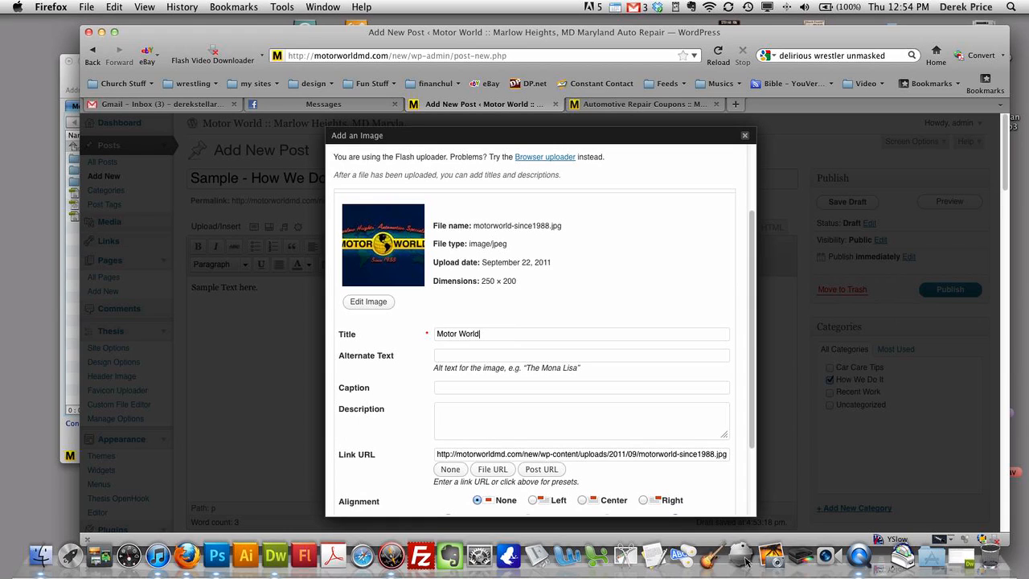
{"action": "type", "text": " - Since "}
{"action": "type", "text": "188"}
{"action": "type", "text": "988"}
{"action": "key", "text": "super+a"}
{"action": "key", "text": "super+c"}
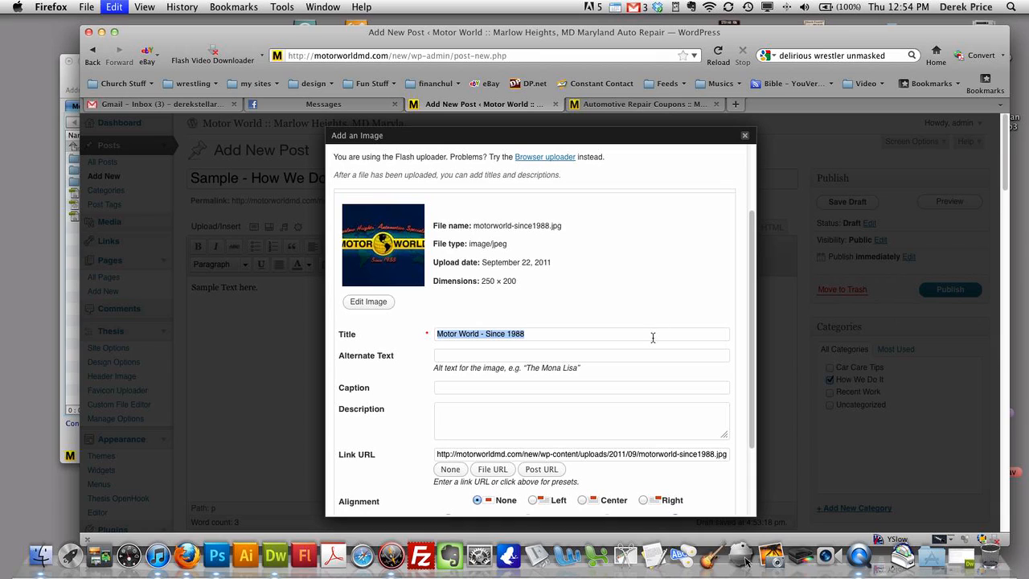
{"action": "left_click", "coordinate": [512, 355]}
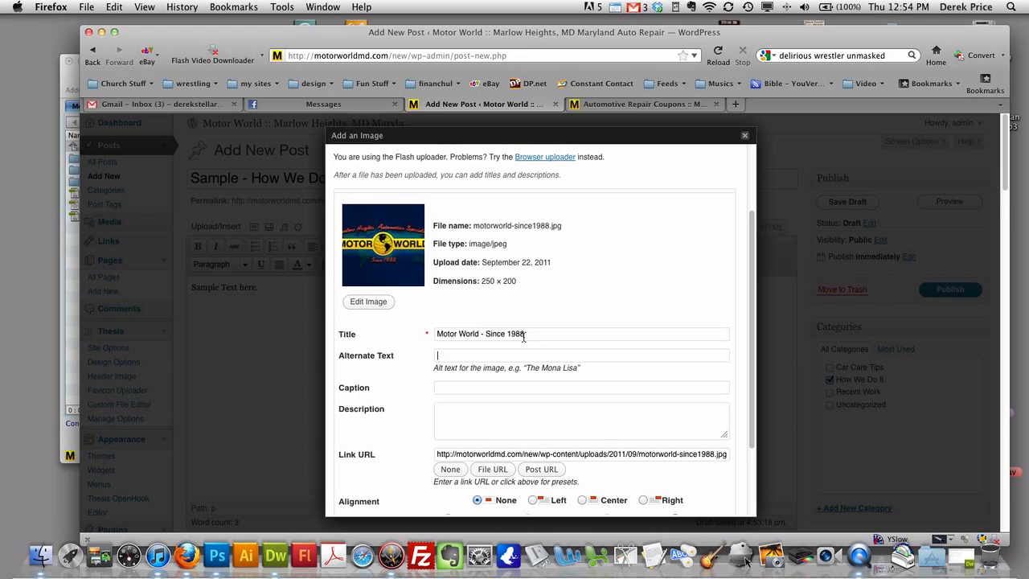
{"action": "key", "text": "super+v"}
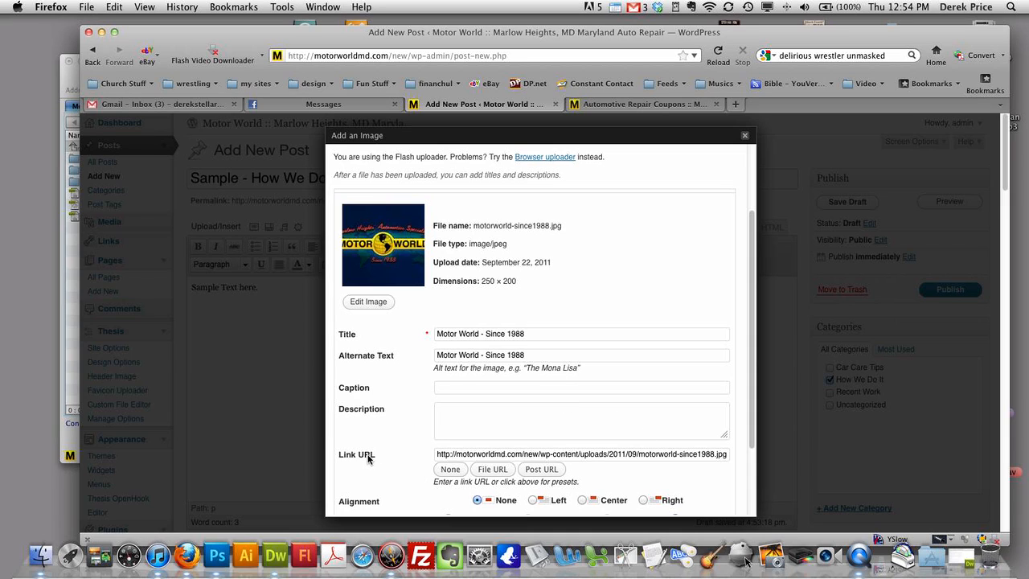
{"action": "double_click", "coordinate": [462, 456]}
{"action": "triple_click", "coordinate": [462, 455]}
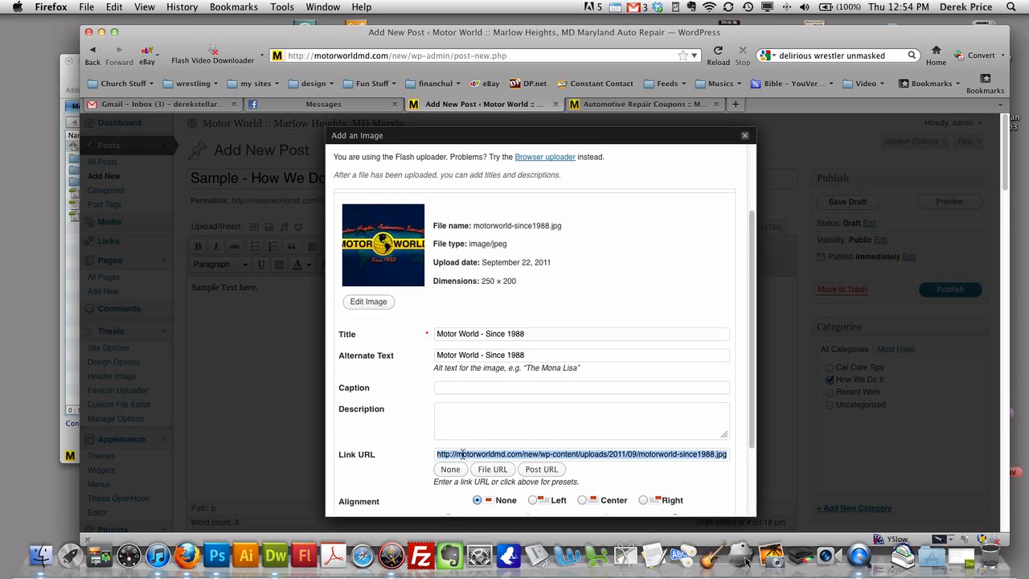
{"action": "type", "text": "http:"}
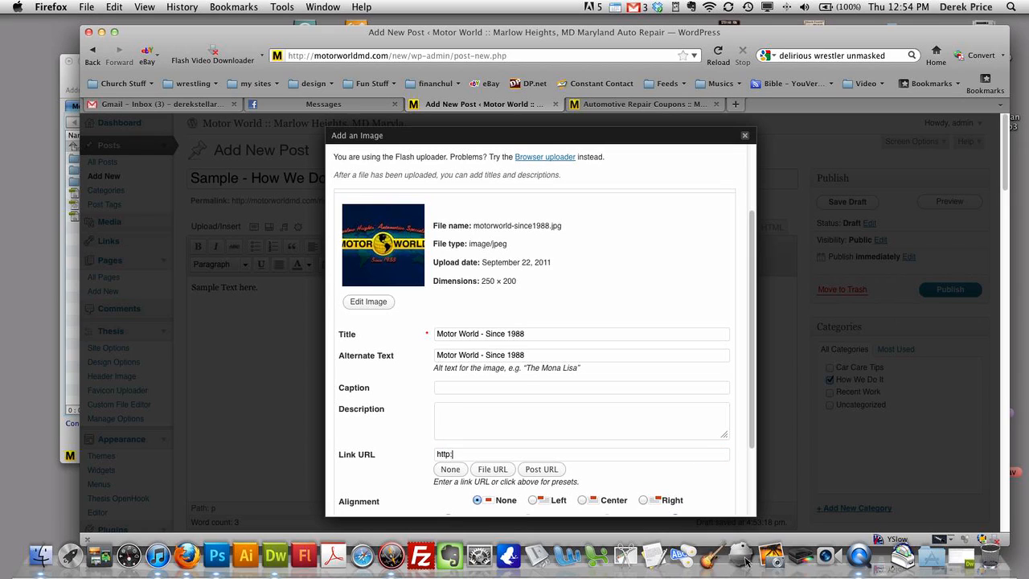
{"action": "type", "text": "//www.turnaroundtour.com"}
{"action": "key", "text": "super+a"}
{"action": "key", "text": "BackSpace"}
{"action": "type", "text": "http://www.der"}
Insert the image into the post with no link URL and left alignment
{"action": "left_click", "coordinate": [444, 472]}
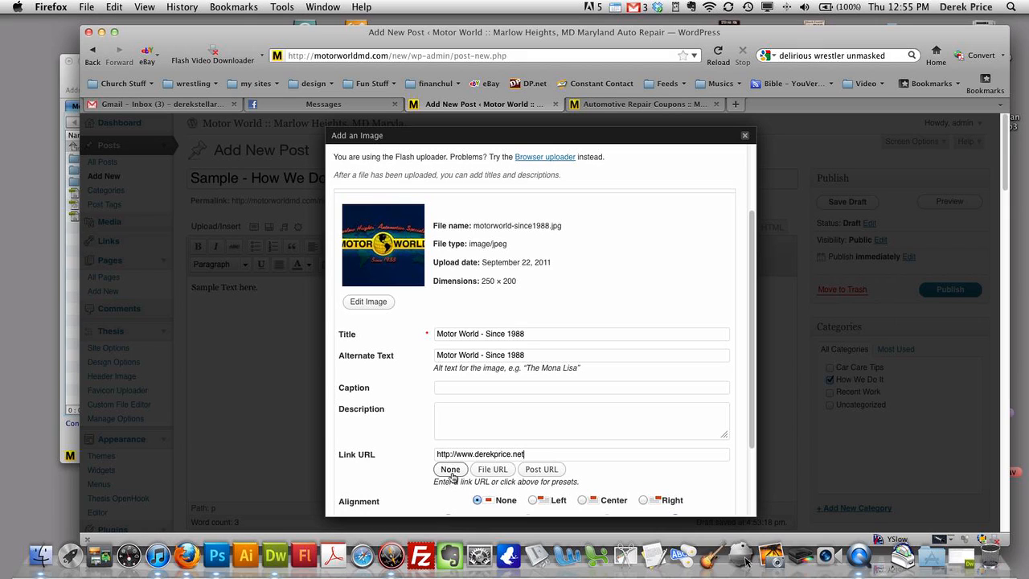
{"action": "scroll", "coordinate": [635, 481], "scroll_direction": "down", "scroll_amount": 5}
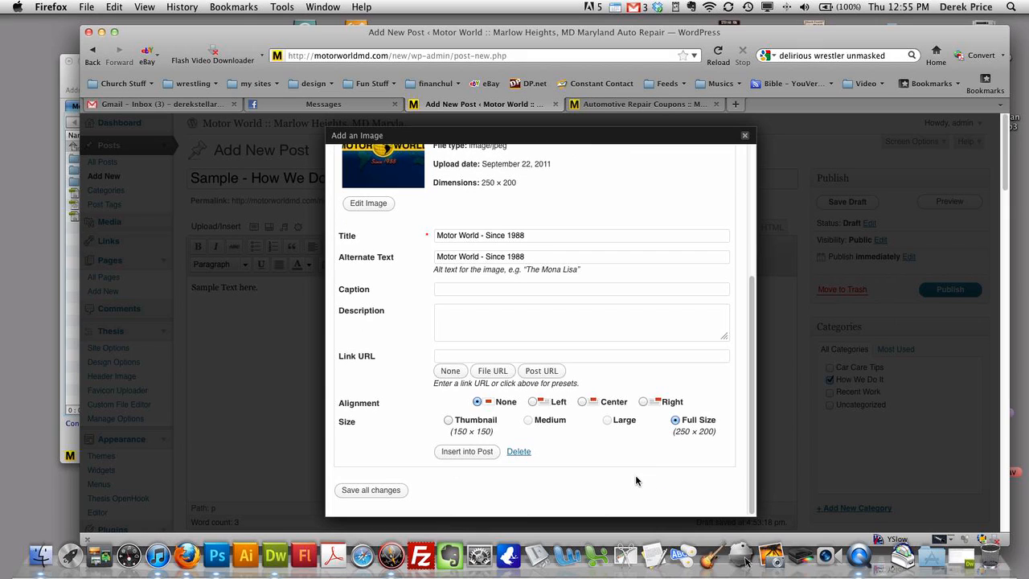
{"action": "left_click", "coordinate": [534, 402]}
{"action": "left_click", "coordinate": [474, 453]}
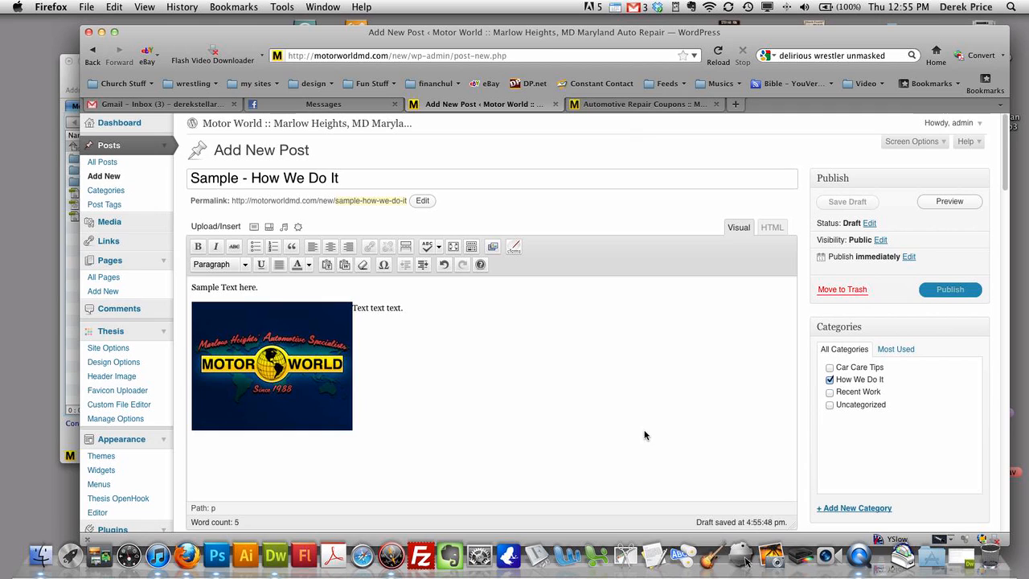
{"action": "scroll", "coordinate": [712, 415], "scroll_direction": "down", "scroll_amount": 5}
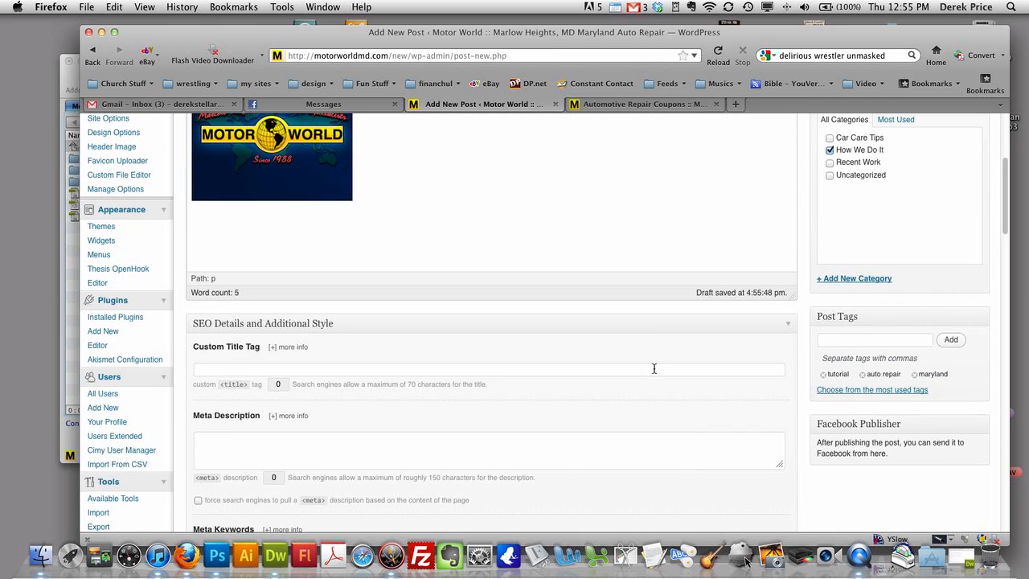
{"action": "scroll", "coordinate": [605, 359], "scroll_direction": "down", "scroll_amount": 3}
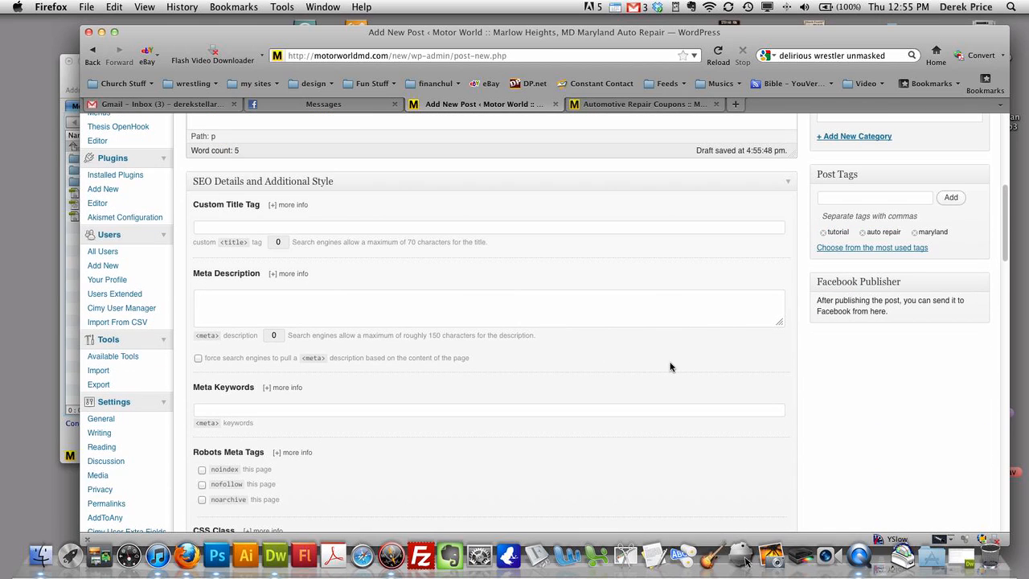
{"action": "scroll", "coordinate": [649, 370], "scroll_direction": "down", "scroll_amount": 9}
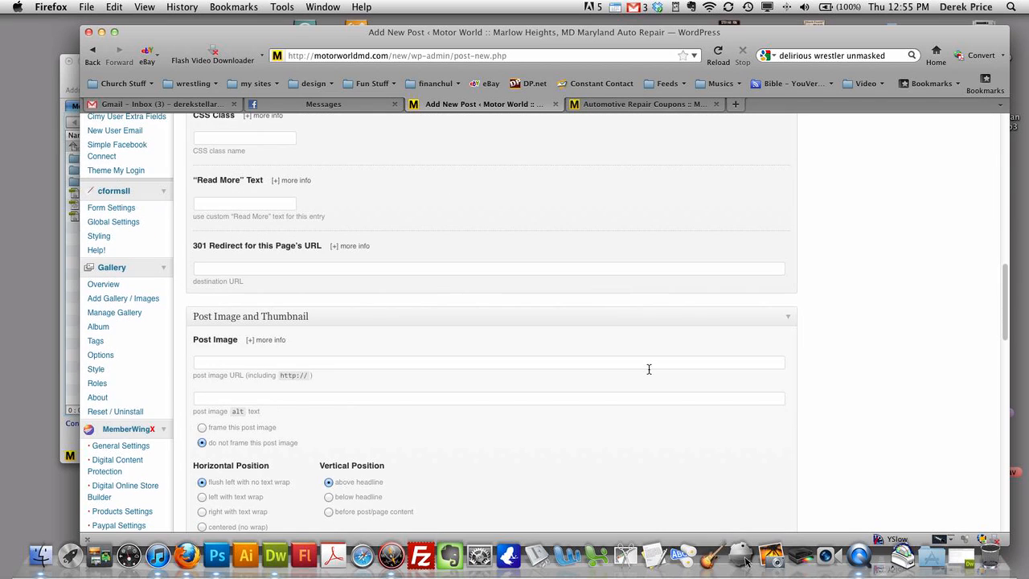
{"action": "scroll", "coordinate": [650, 369], "scroll_direction": "up", "scroll_amount": 10}
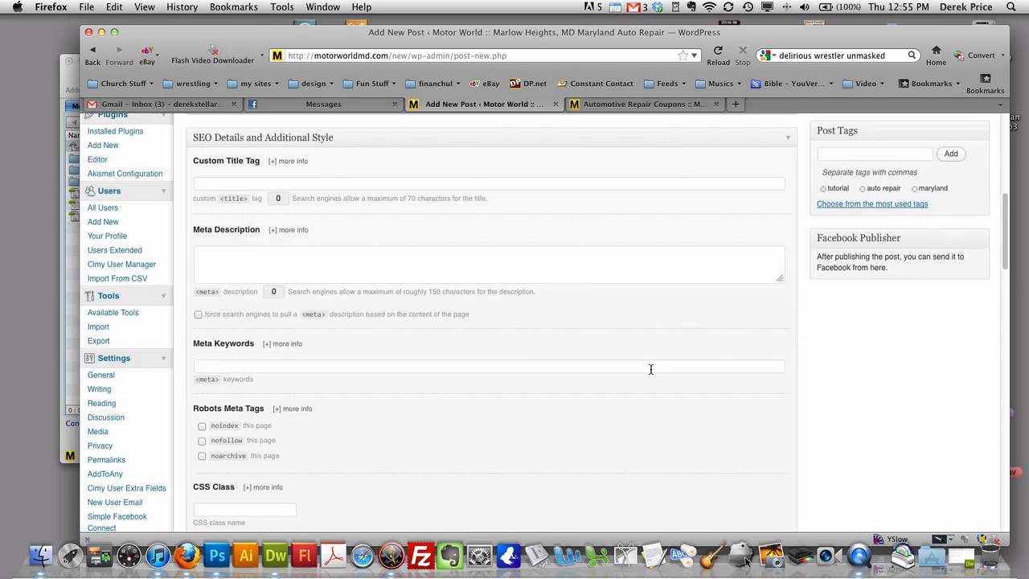
{"action": "scroll", "coordinate": [651, 369], "scroll_direction": "up", "scroll_amount": 10}
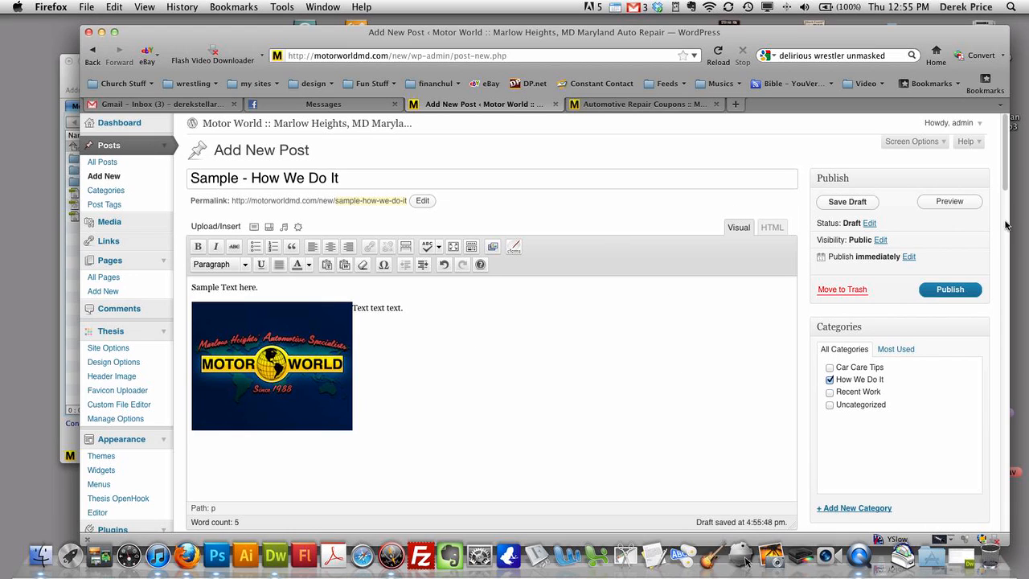
Preview the "Sample - How We Do It" post on the site and examine its text, image, sharing links and tags
{"action": "left_click", "coordinate": [957, 204]}
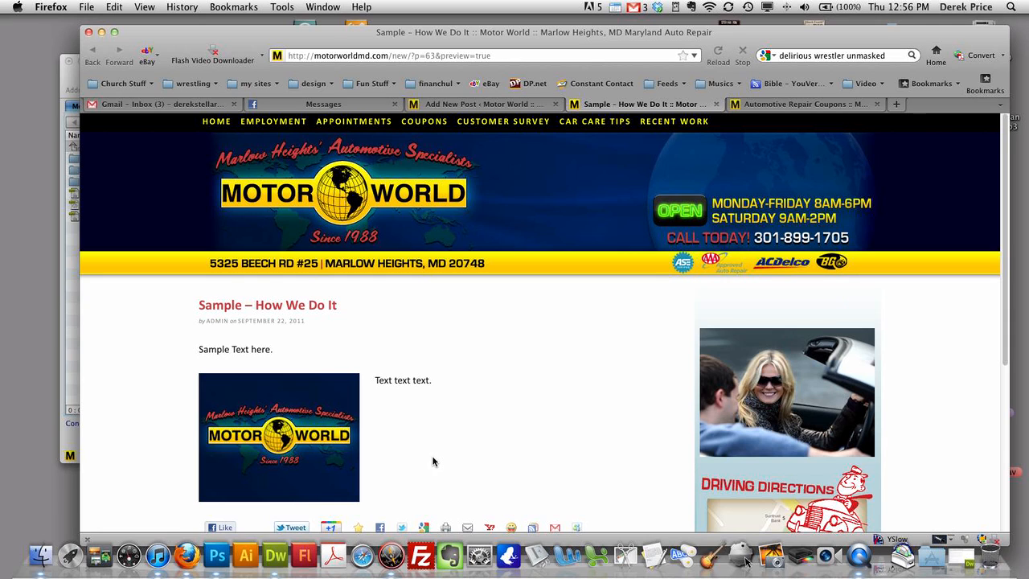
{"action": "scroll", "coordinate": [447, 388], "scroll_direction": "down", "scroll_amount": 3}
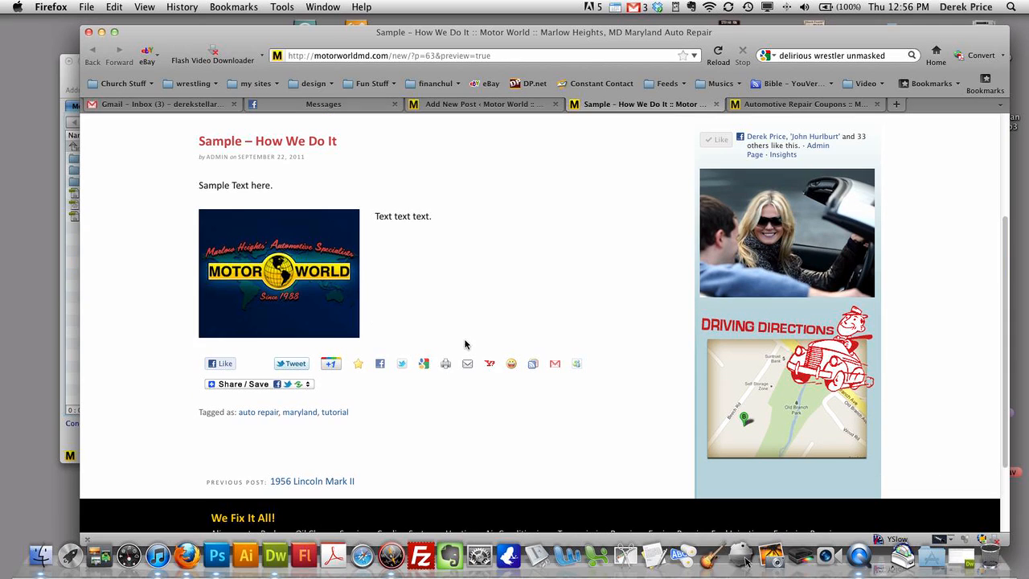
{"action": "scroll", "coordinate": [465, 345], "scroll_direction": "up", "scroll_amount": 1}
{"action": "scroll", "coordinate": [549, 320], "scroll_direction": "up", "scroll_amount": 2}
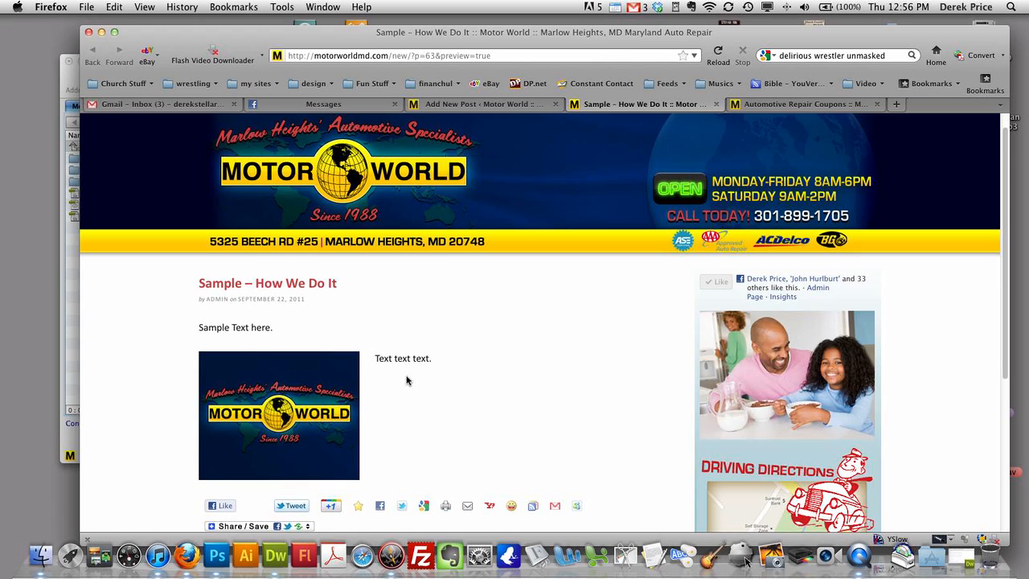
Return to the post editor, review the category and tag settings, and save the post as a draft
{"action": "left_click", "coordinate": [533, 105]}
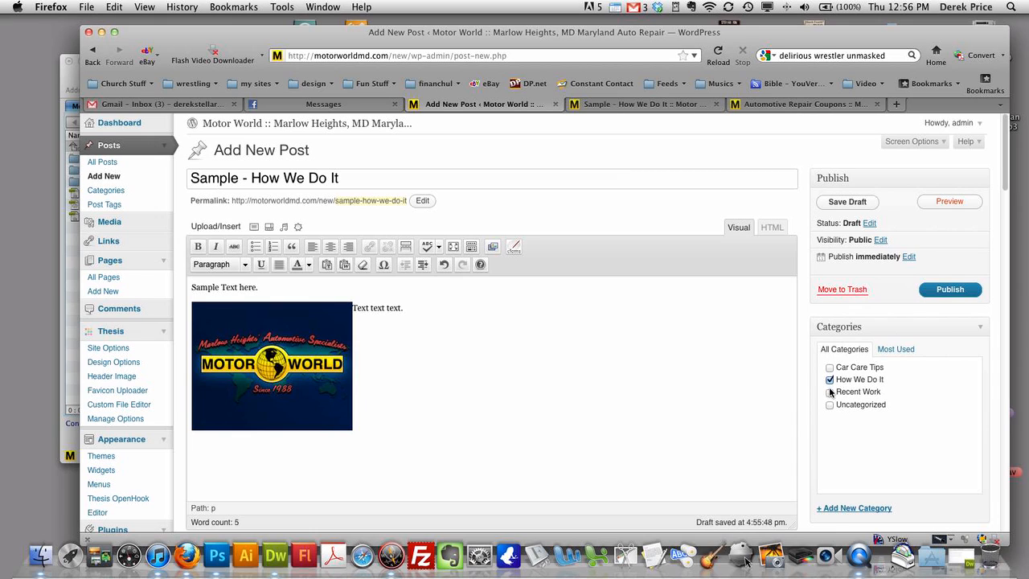
{"action": "scroll", "coordinate": [899, 411], "scroll_direction": "down", "scroll_amount": 5}
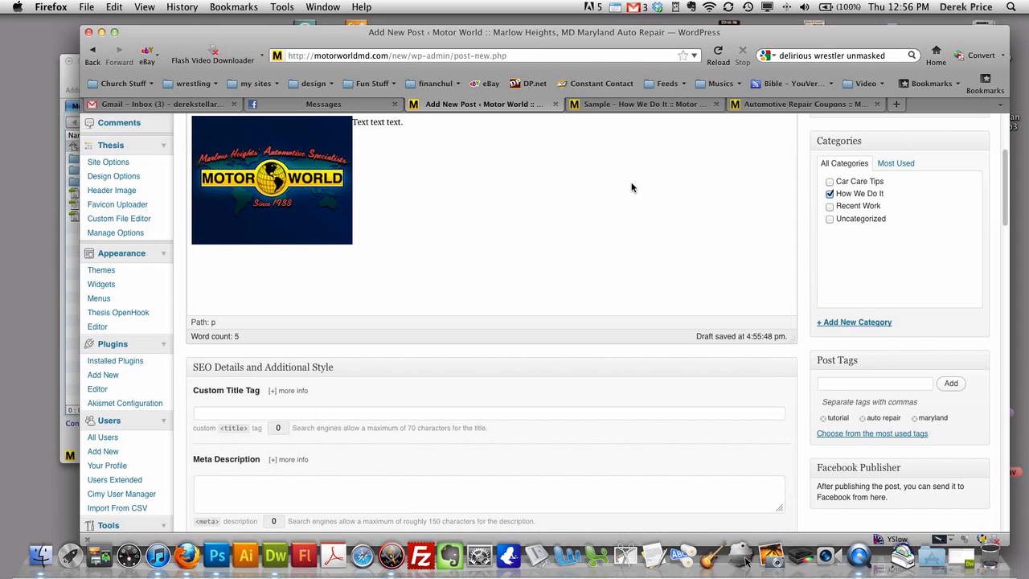
{"action": "scroll", "coordinate": [486, 211], "scroll_direction": "up", "scroll_amount": 1}
{"action": "scroll", "coordinate": [487, 216], "scroll_direction": "up", "scroll_amount": 5}
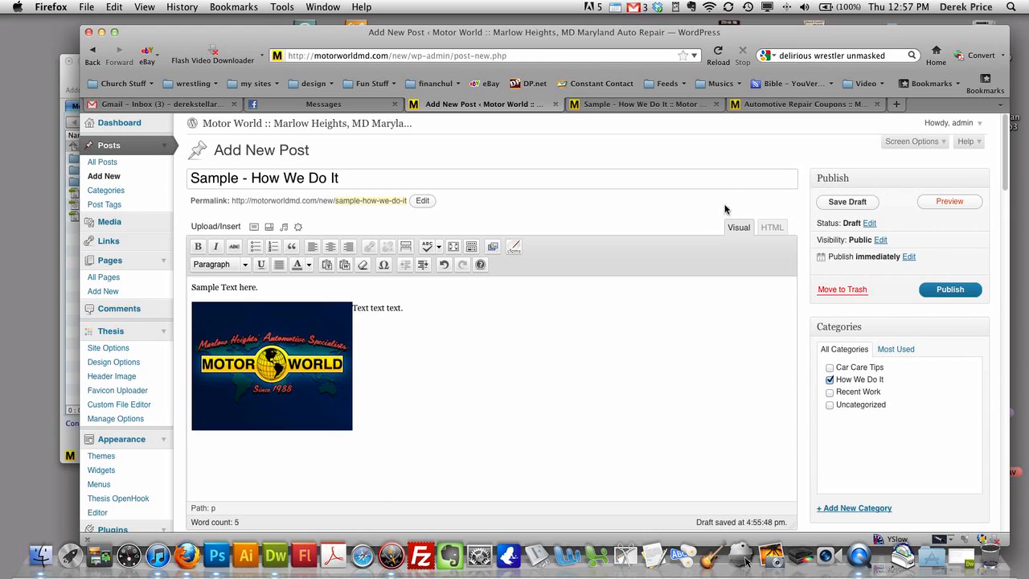
{"action": "left_click", "coordinate": [832, 204]}
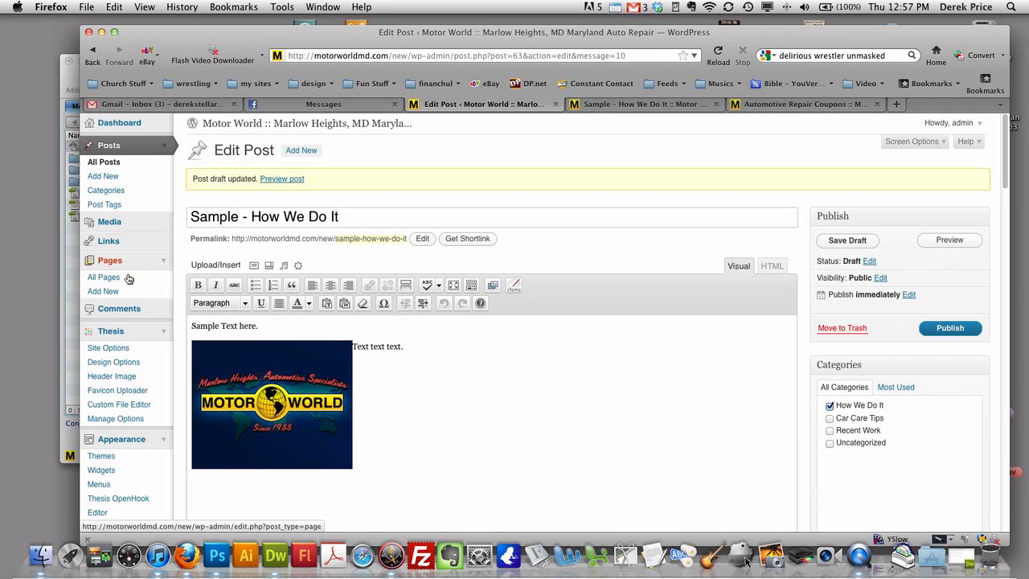
Open the existing page "Our Latest Online Specials" for editing from the site's list of pages
{"action": "left_click", "coordinate": [118, 281]}
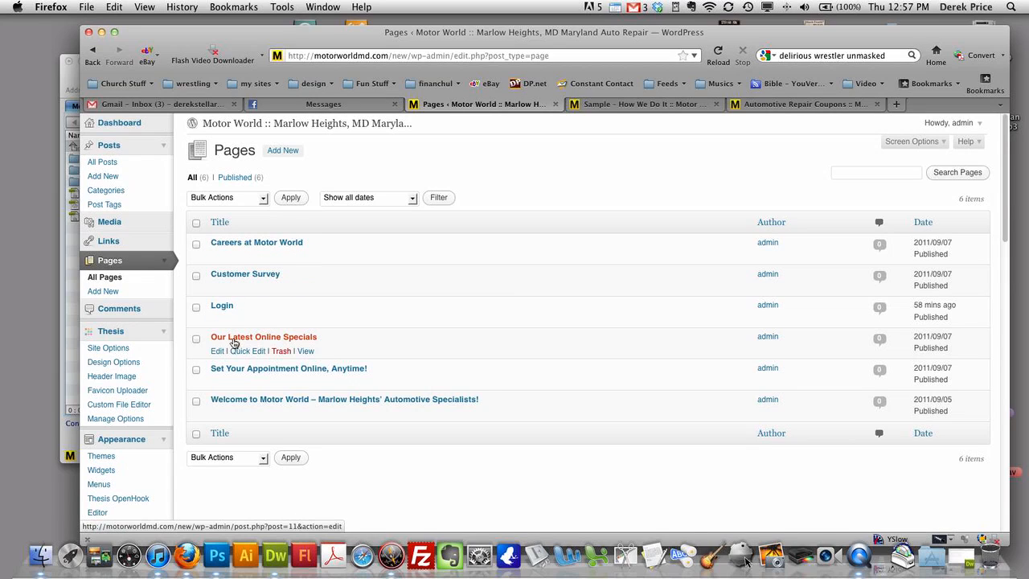
{"action": "left_click", "coordinate": [221, 353]}
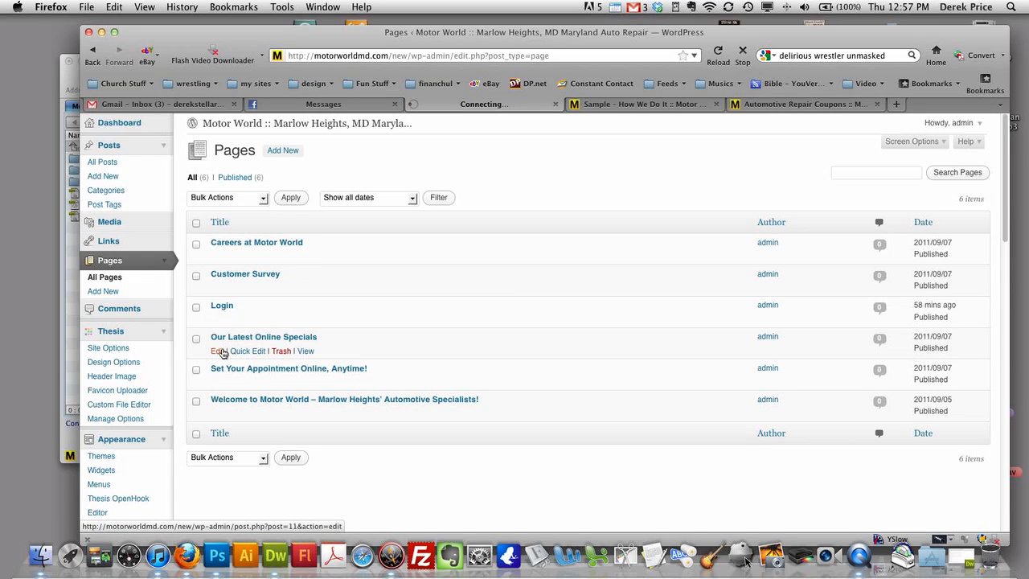